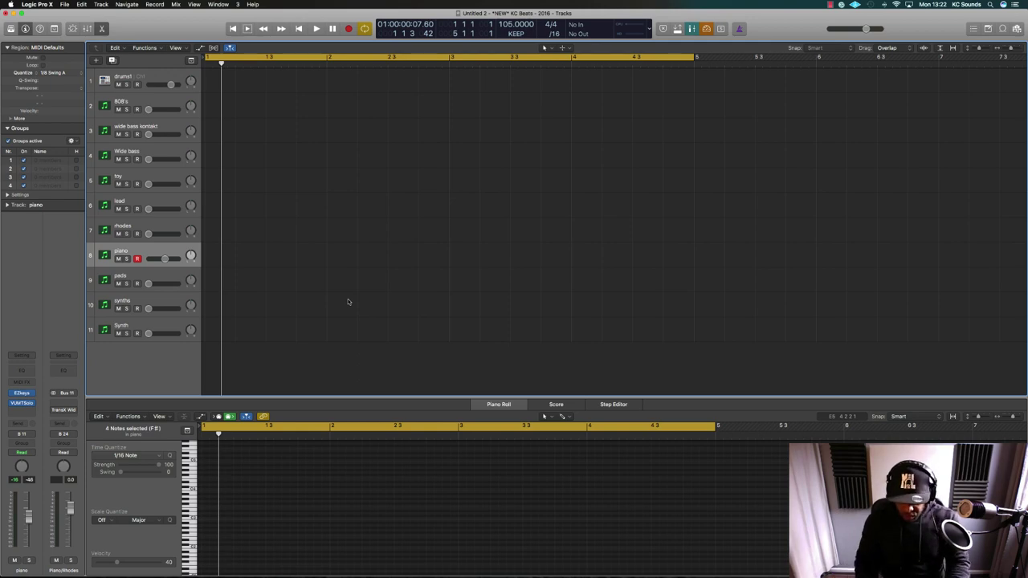
- Record the four-bar piano part, make the track rows taller, and play it back
key("space")
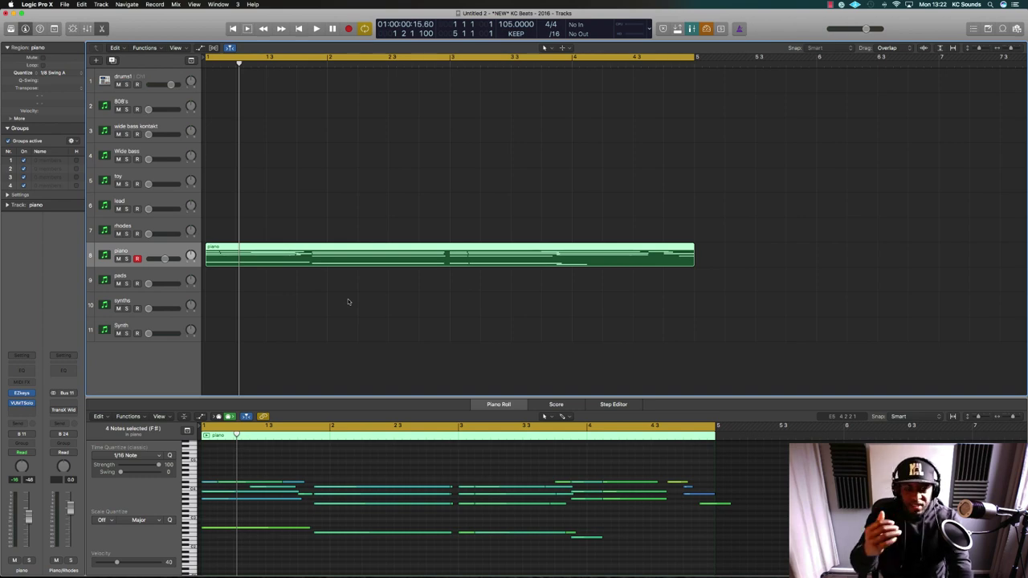
key("super+Down")
key("super+Down")
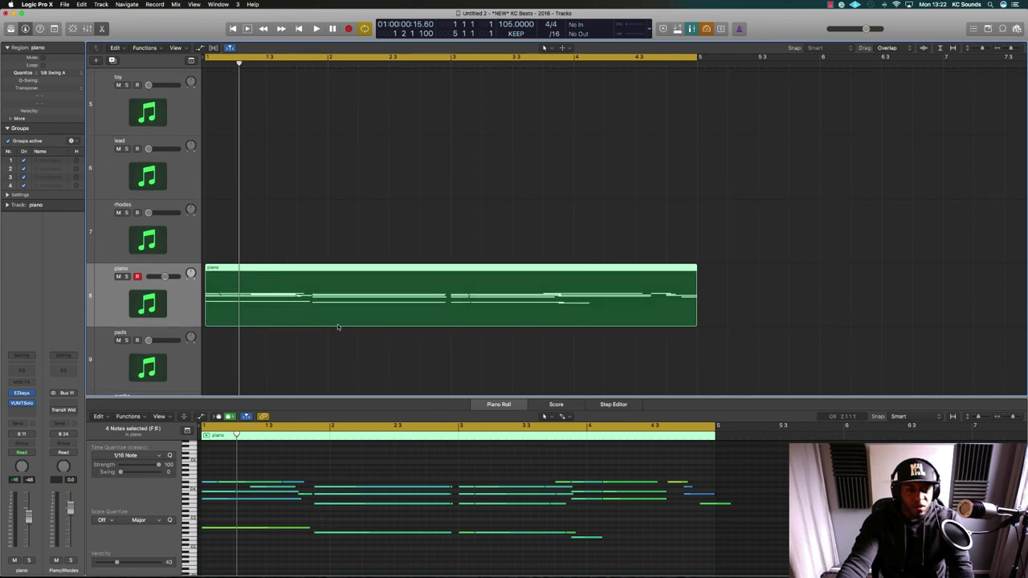
key("e")
key("e")
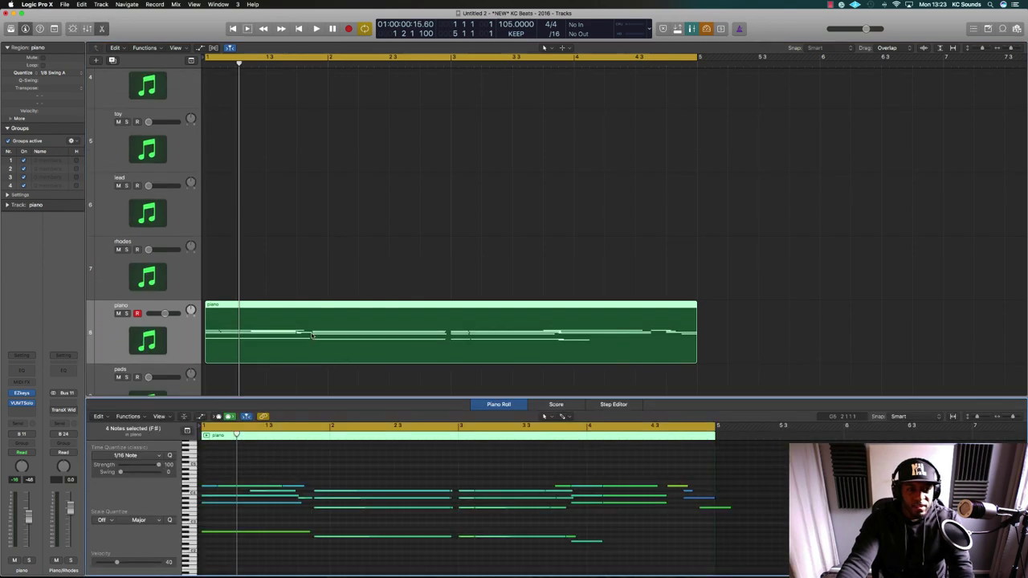
key("space")
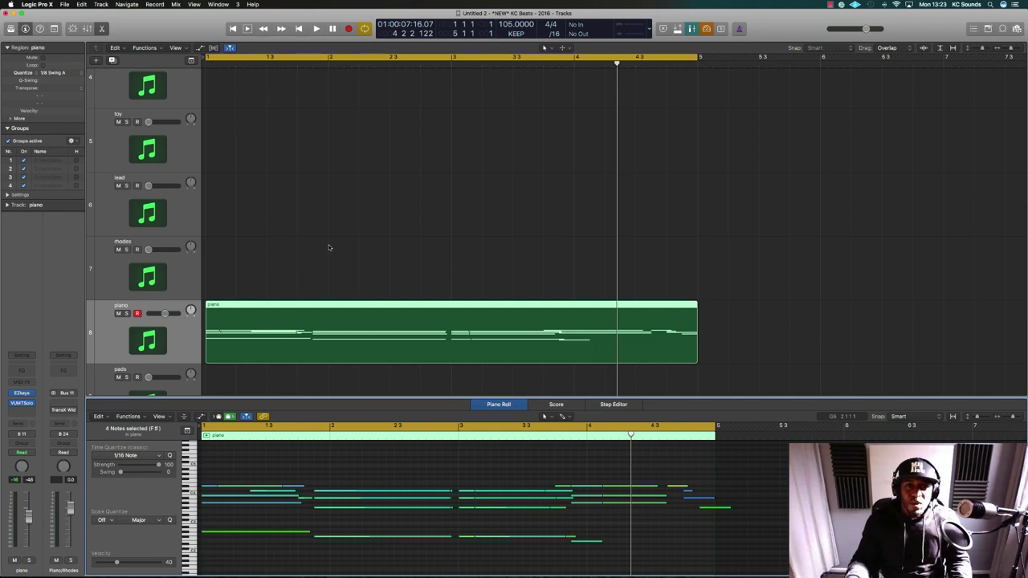
- In Recording preferences, set MIDI overlapping recordings with Cycle on to Create Take Folder
left_click(338, 278)
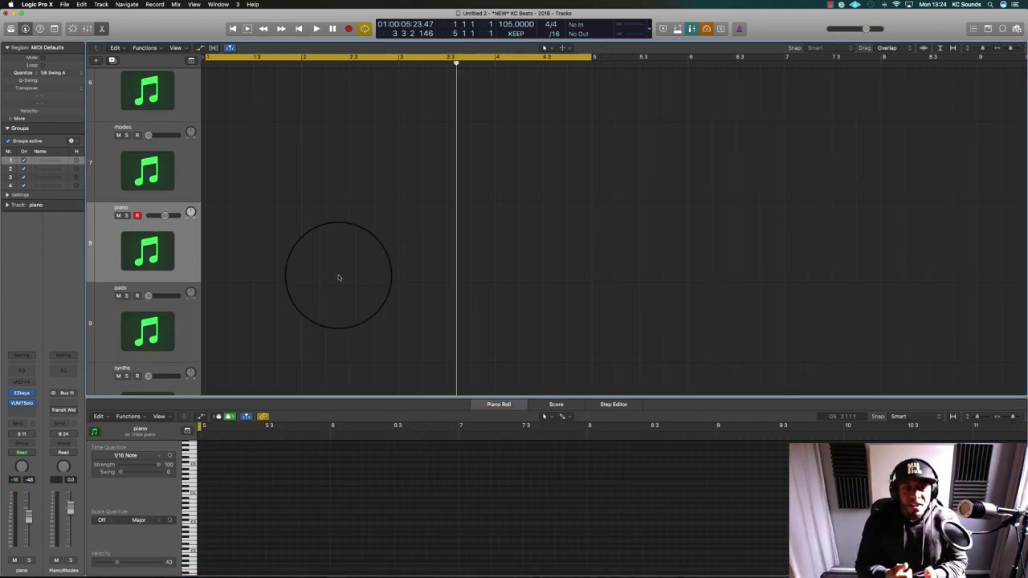
left_click(40, 4)
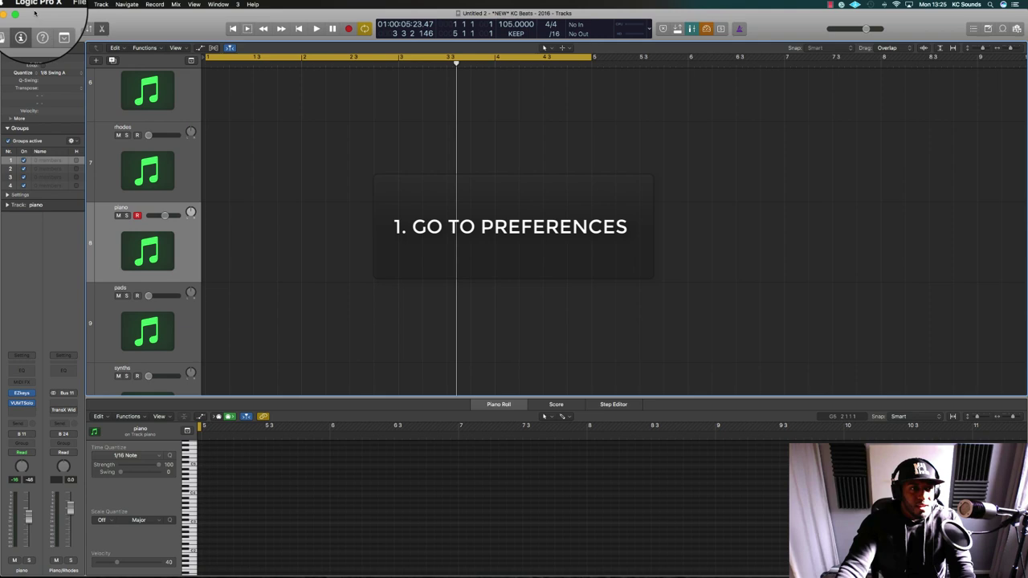
mouse_move(66, 28)
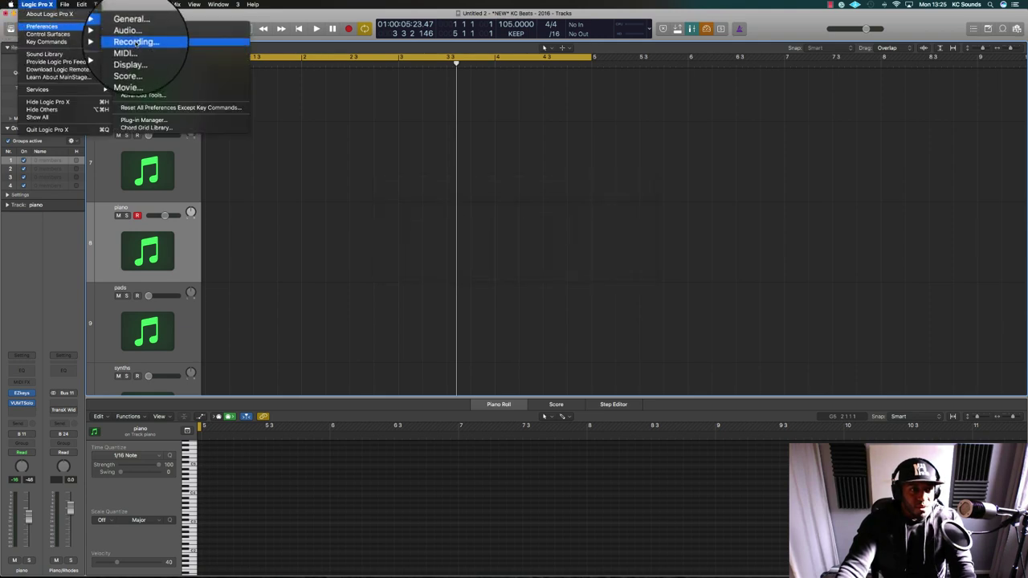
left_click(185, 38)
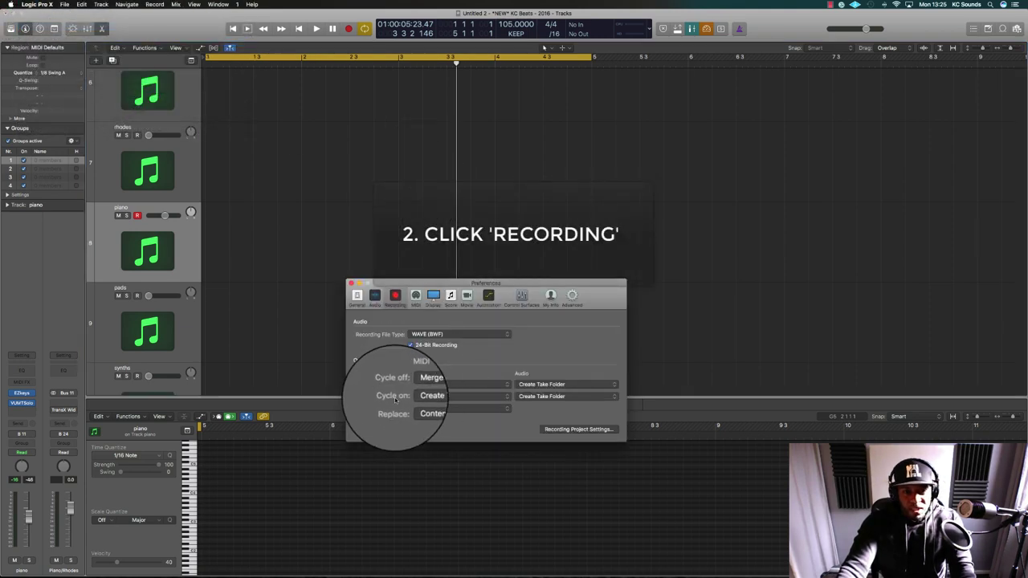
left_click(439, 398)
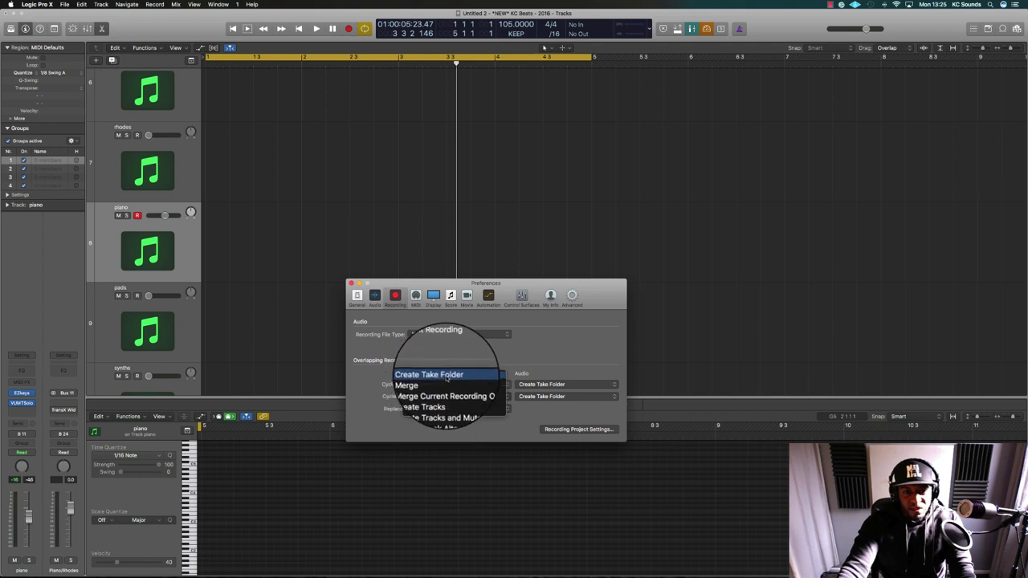
left_click(433, 370)
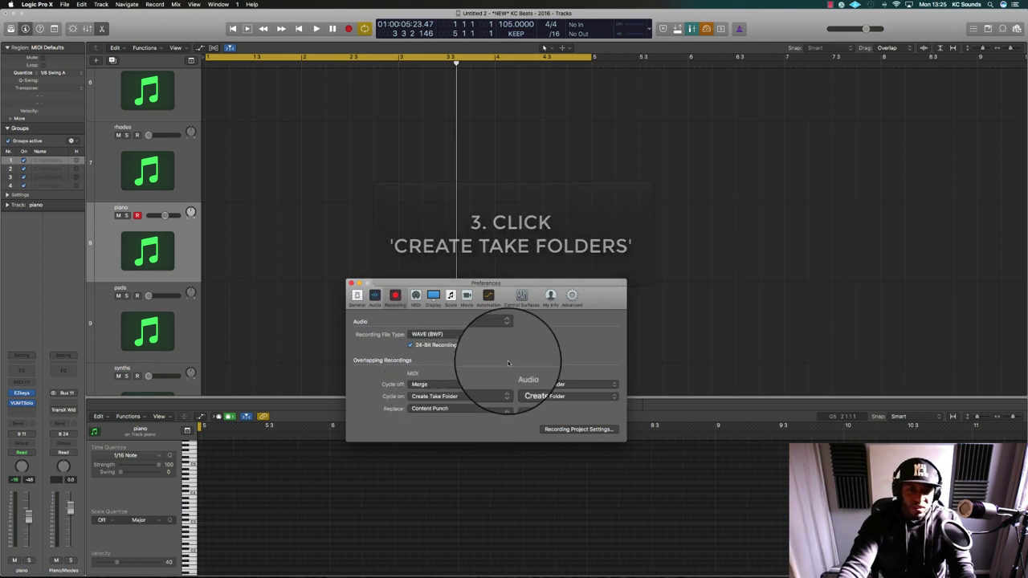
left_click(452, 399)
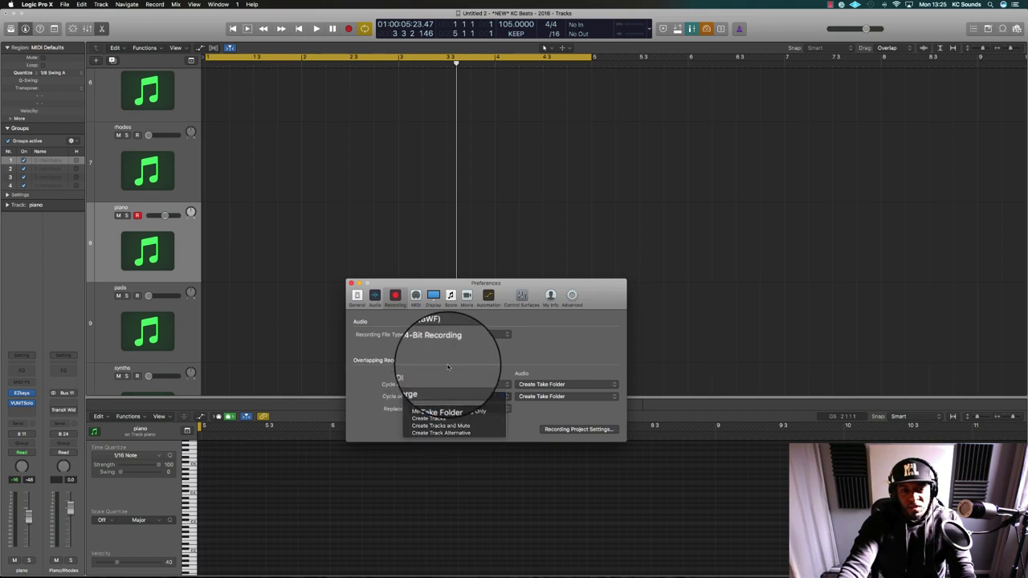
left_click(430, 396)
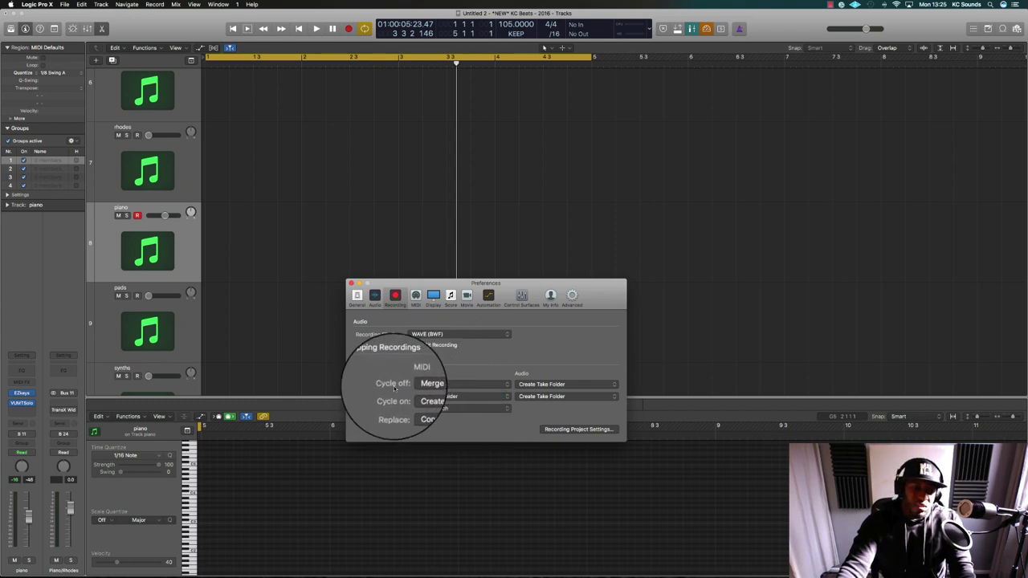
- Set MIDI Cycle off recordings to Create Take Folder too, close Preferences, and reselect the piano track
left_click(439, 383)
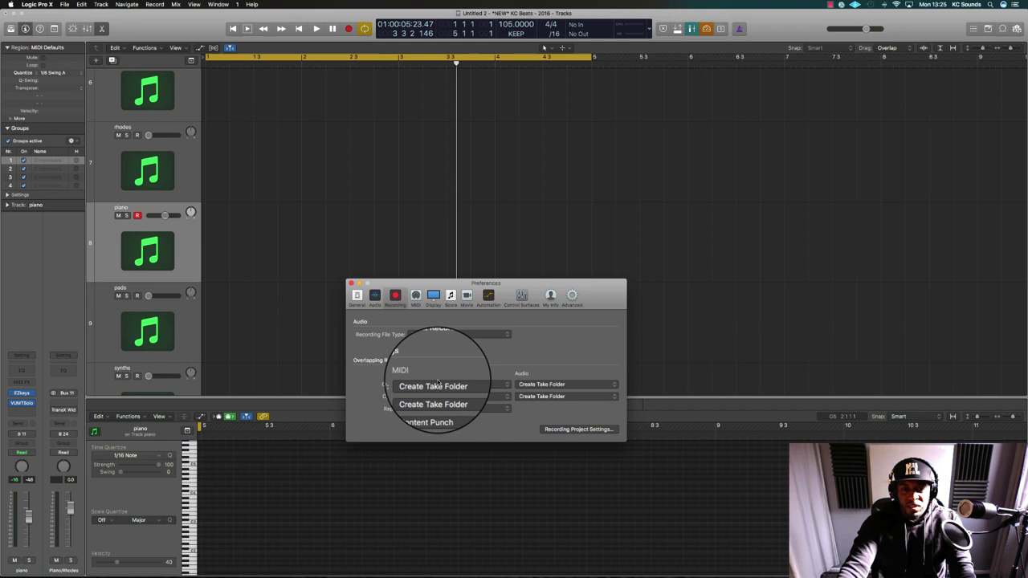
left_click(438, 379)
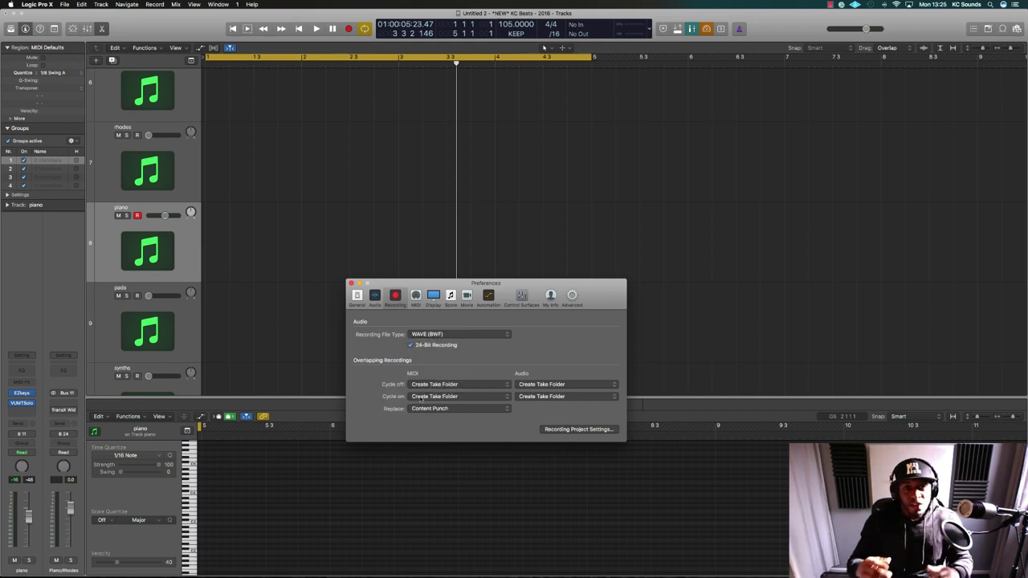
left_click(351, 284)
left_click(158, 324)
left_click(145, 257)
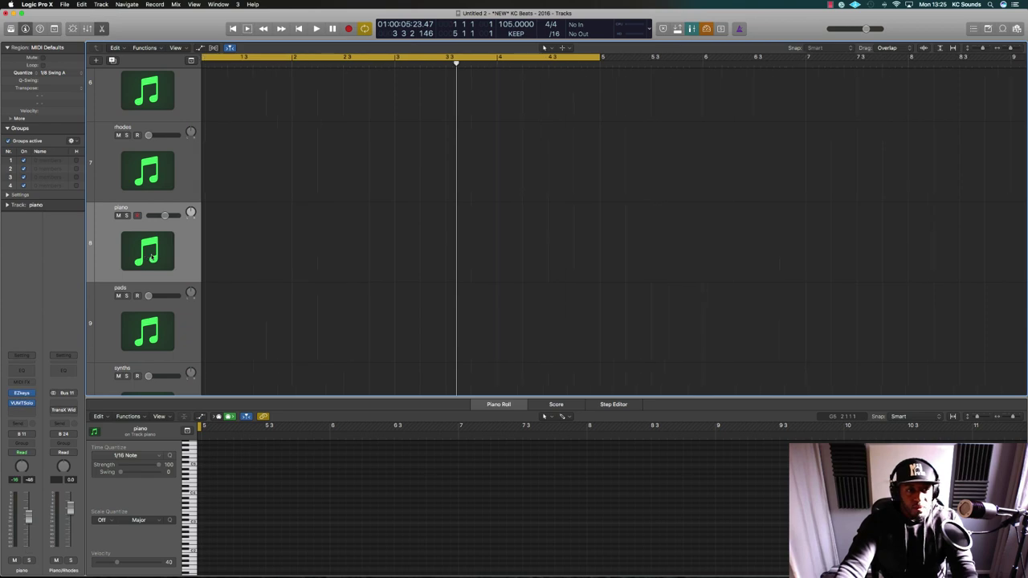
- Widen the timeline bars and start a cycle recording on the piano track
key("super+Right")
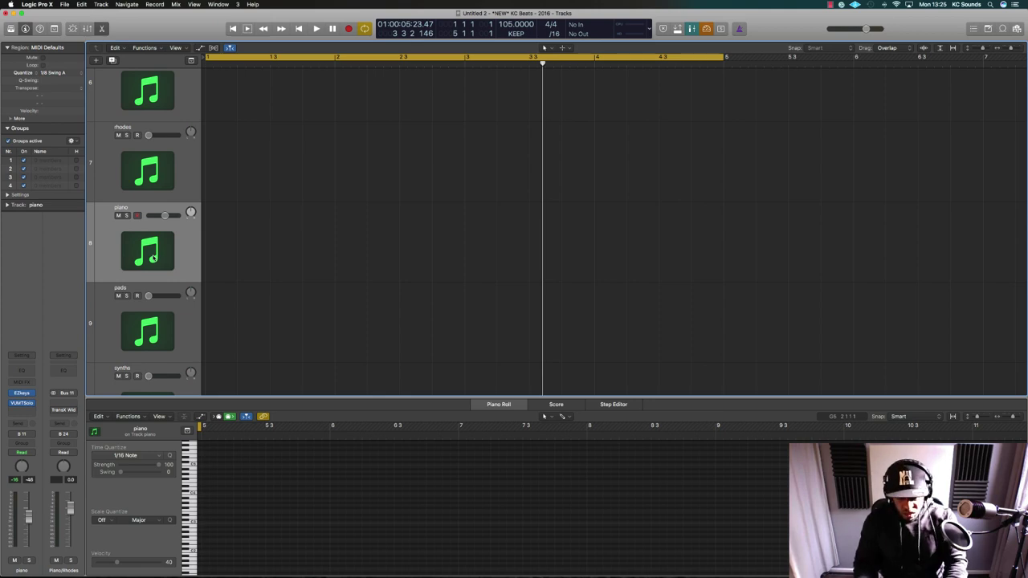
key("space")
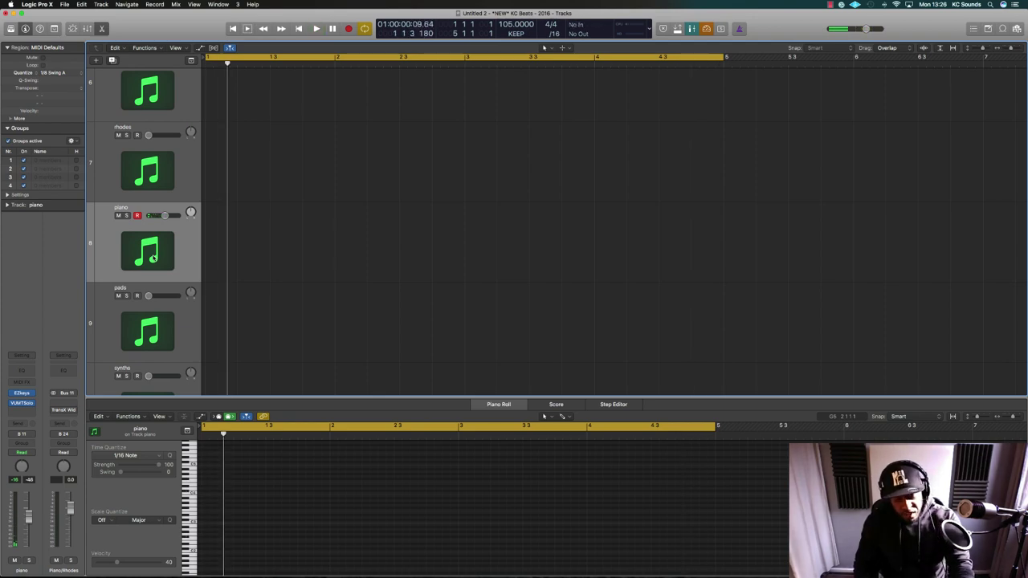
- Restore the piano take folder, expand it, and play back take piano.2
key("shift+r")
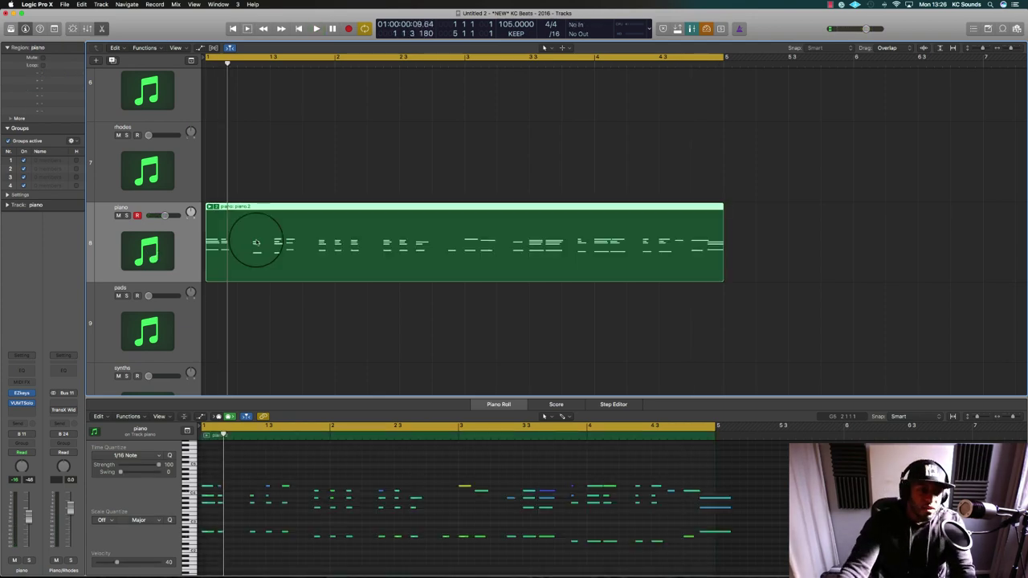
left_click(209, 206)
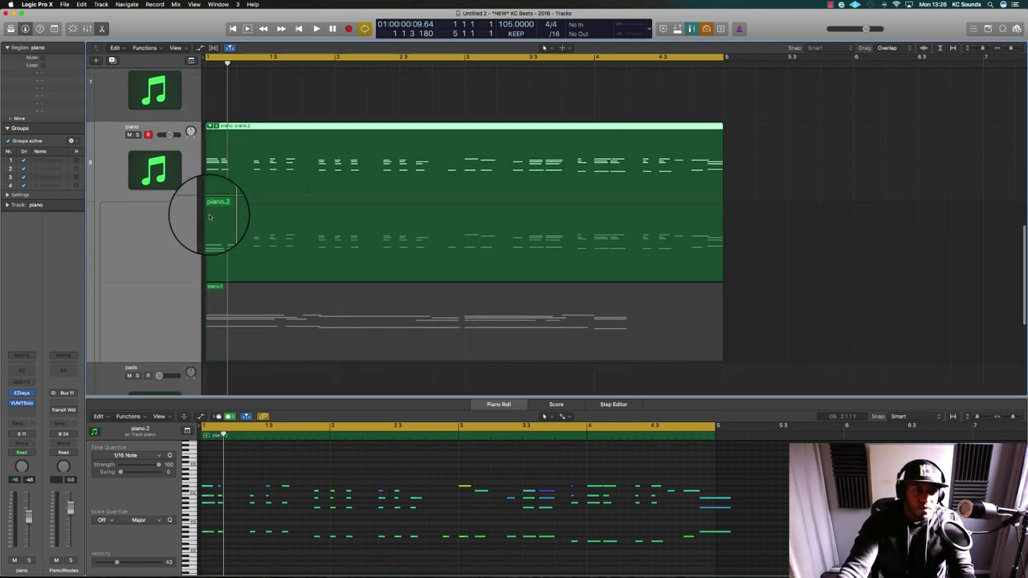
left_click(239, 214)
key("space")
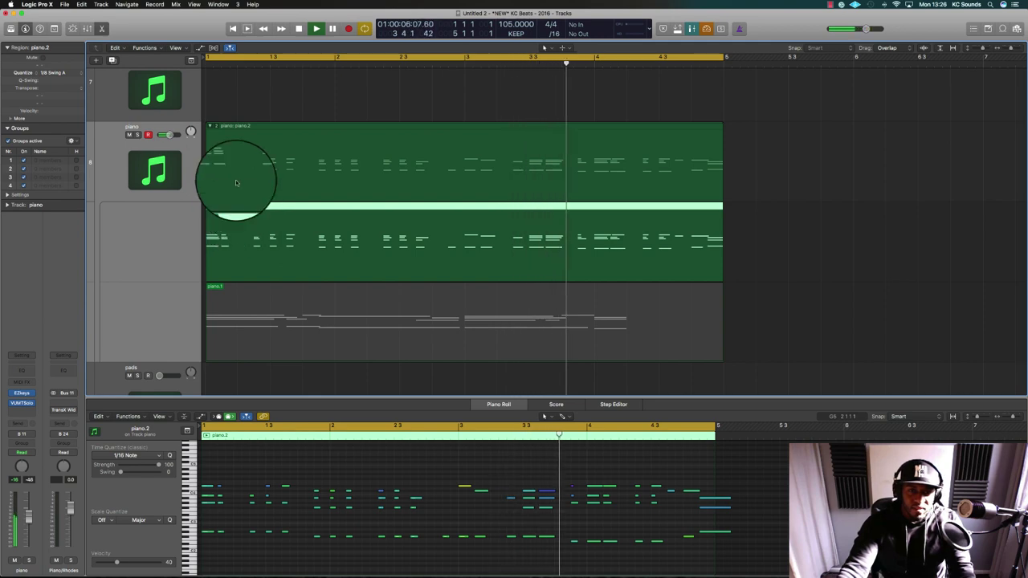
- Switch the active take to piano.1, then back to piano.2, via the take-folder menu
left_click(257, 164)
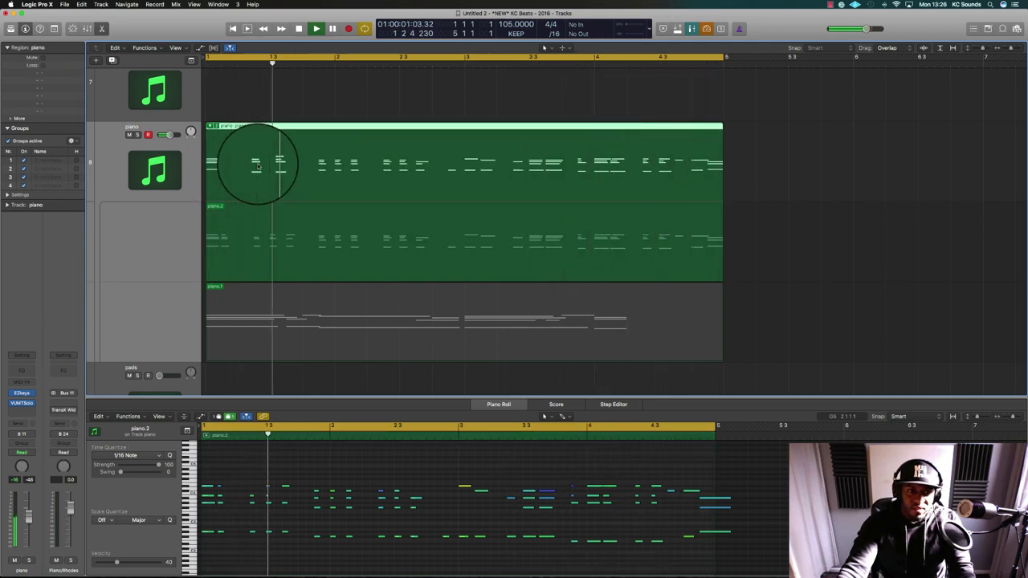
left_click(201, 125)
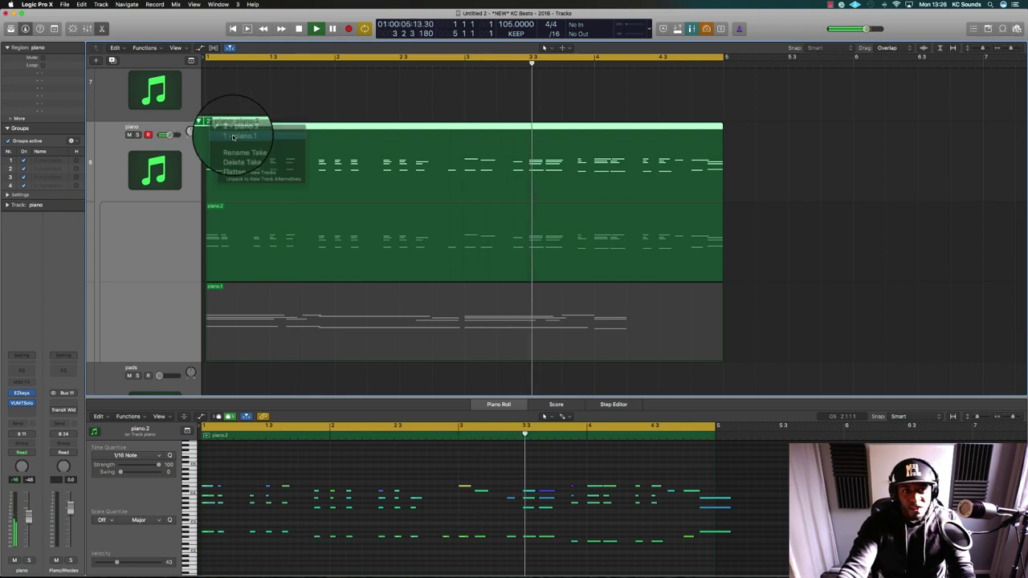
left_click(233, 138)
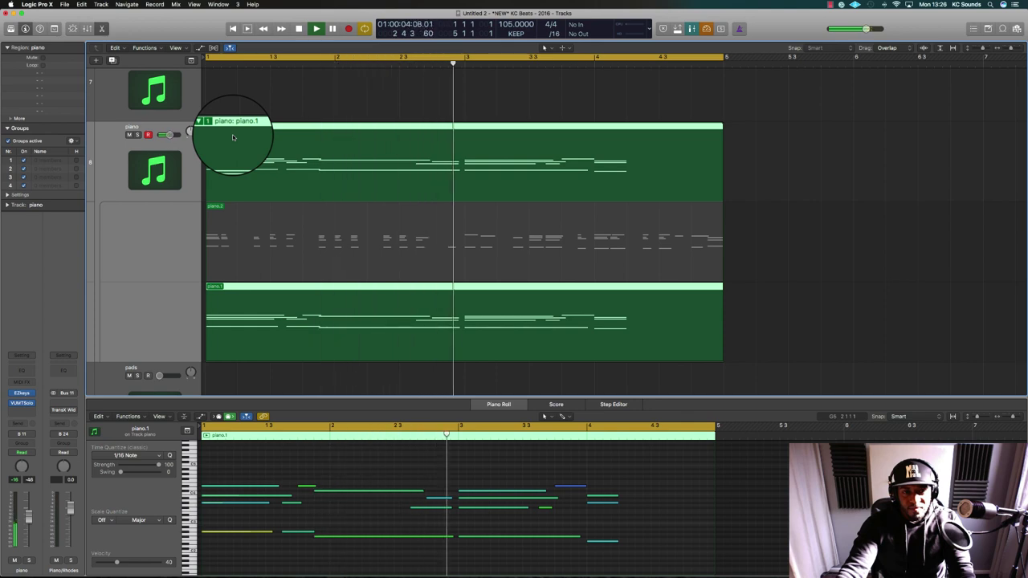
left_click(210, 125)
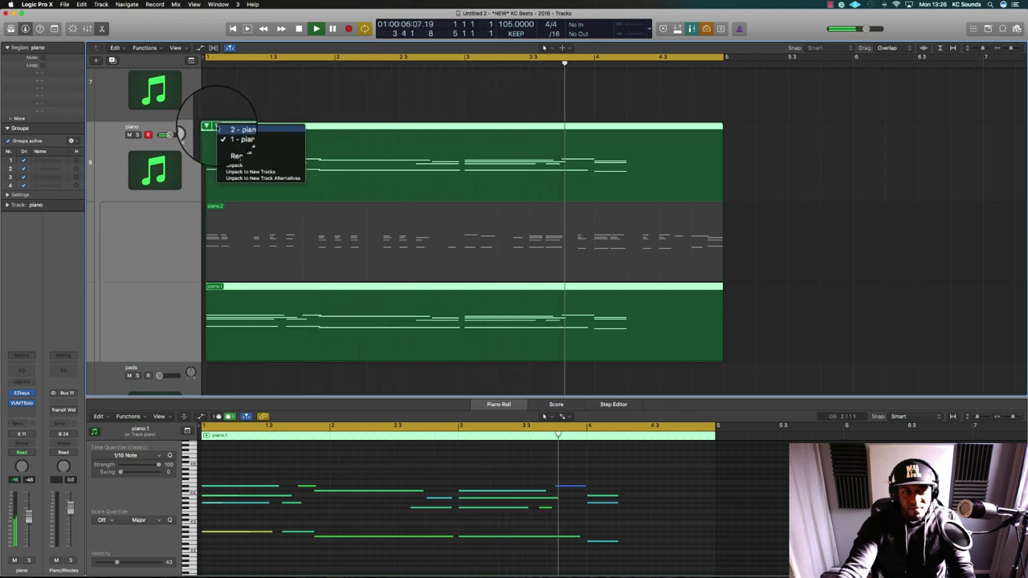
left_click(233, 140)
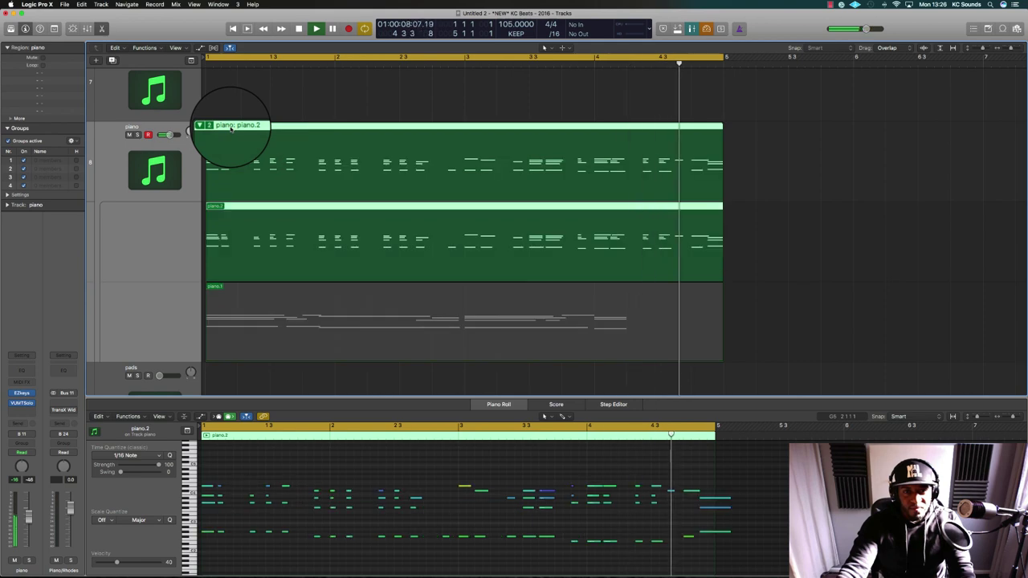
- Stop playback, collapse the take folder, and zoom out to show all eleven tracks
key("space")
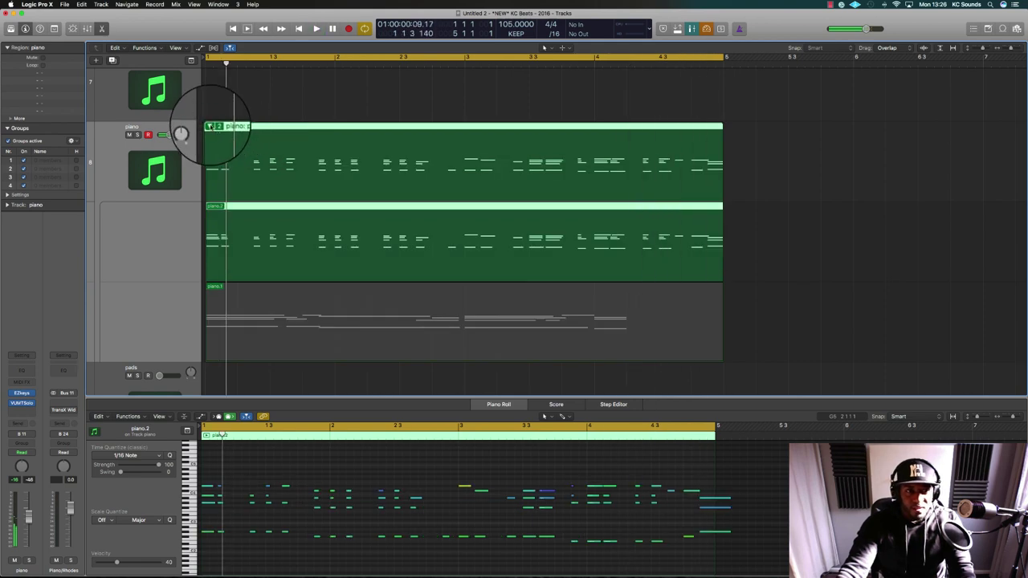
left_click(210, 125)
left_click(268, 165, "ctrl+alt")
left_click(277, 189, "ctrl+alt")
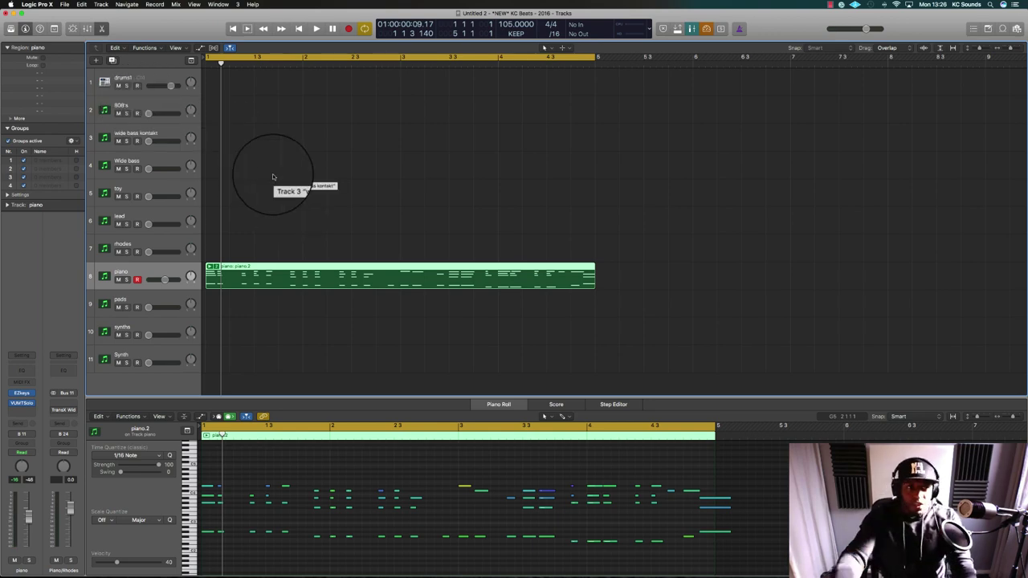
- Set MIDI Cycle on overlapping recordings to Create Take Folder in Recording preferences
left_click(36, 4)
mouse_move(52, 26)
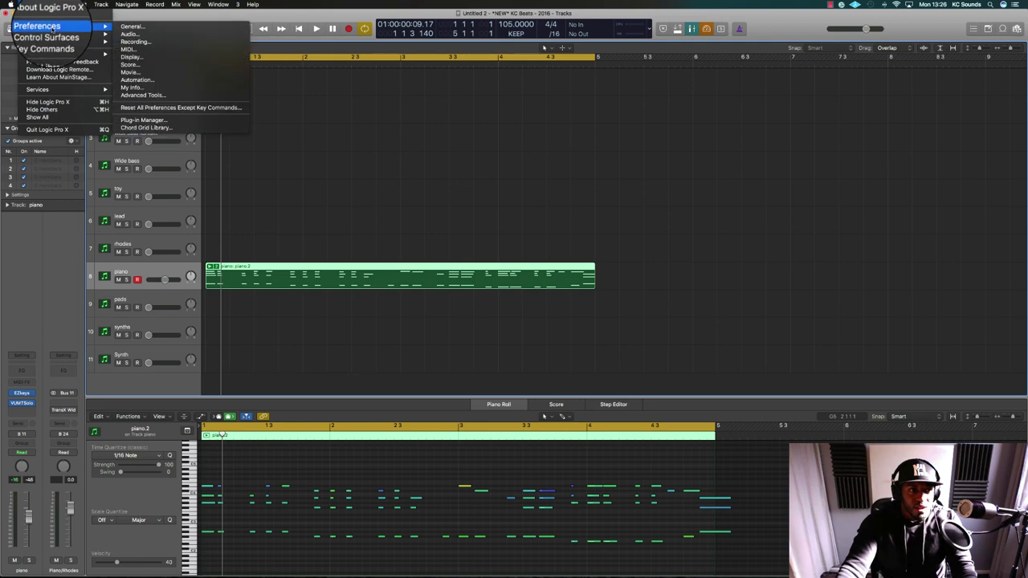
left_click(134, 41)
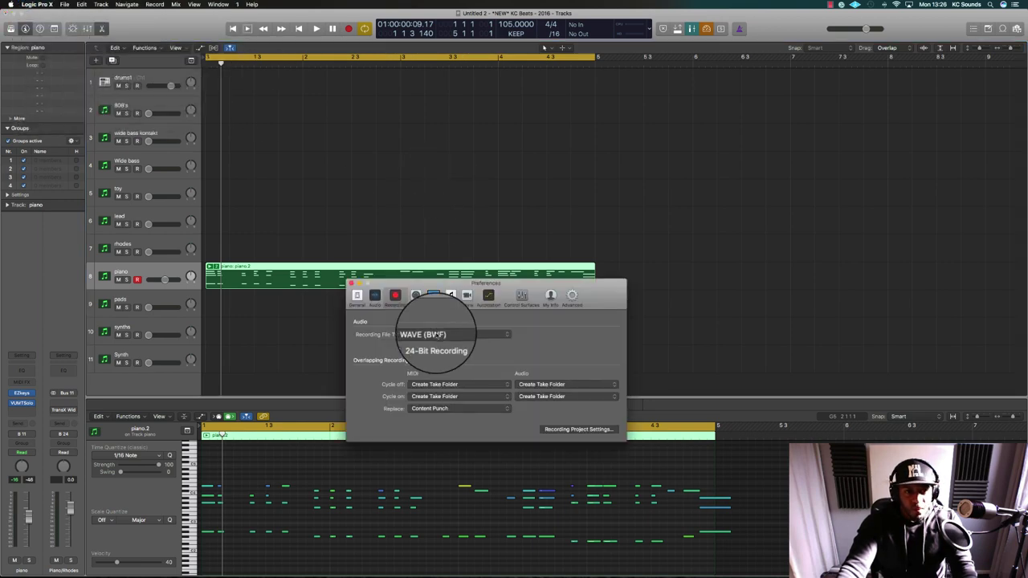
left_click(431, 399)
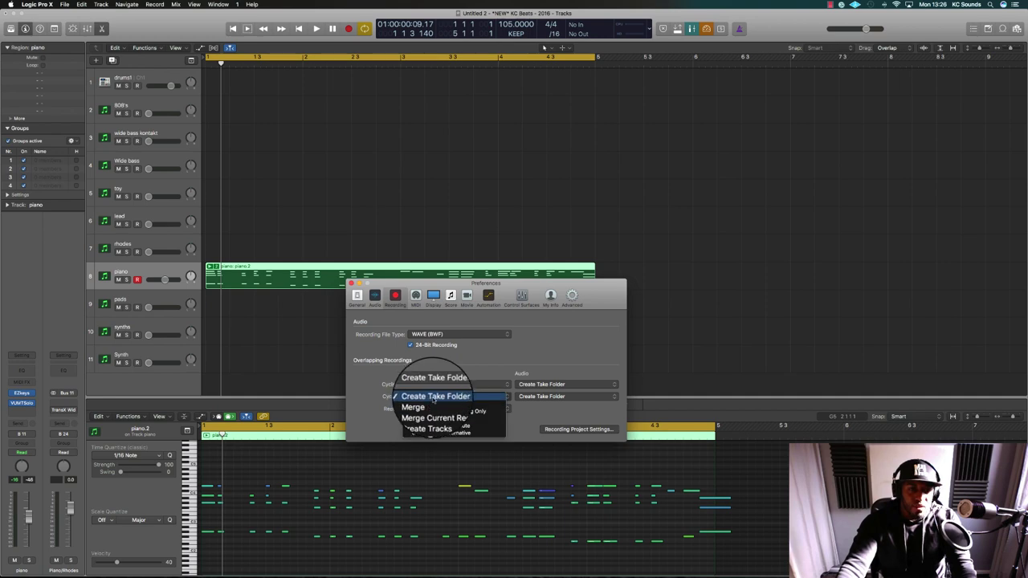
left_click(435, 397)
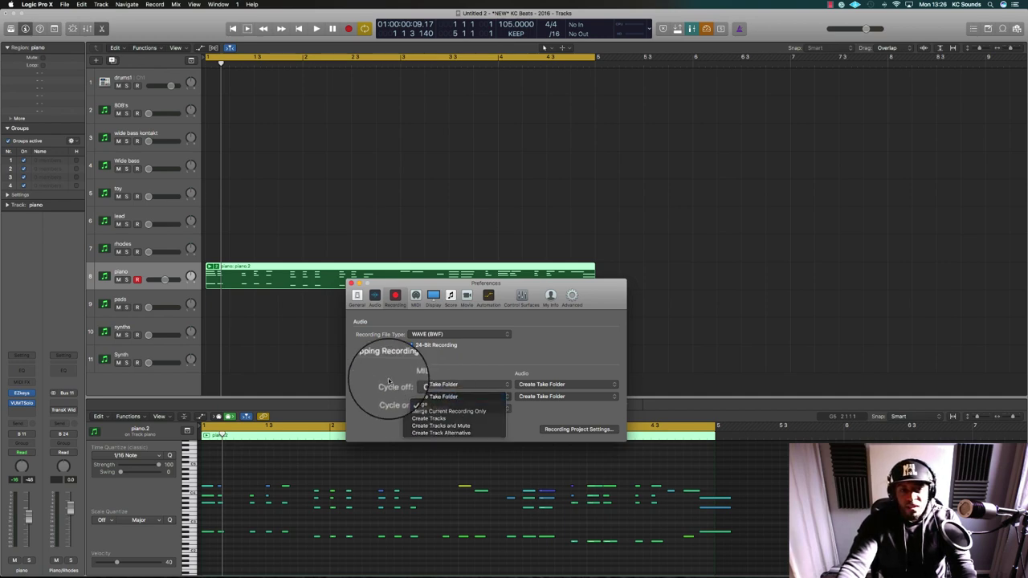
left_click(351, 284)
key("super+Left")
left_click(494, 349, "ctrl+alt")
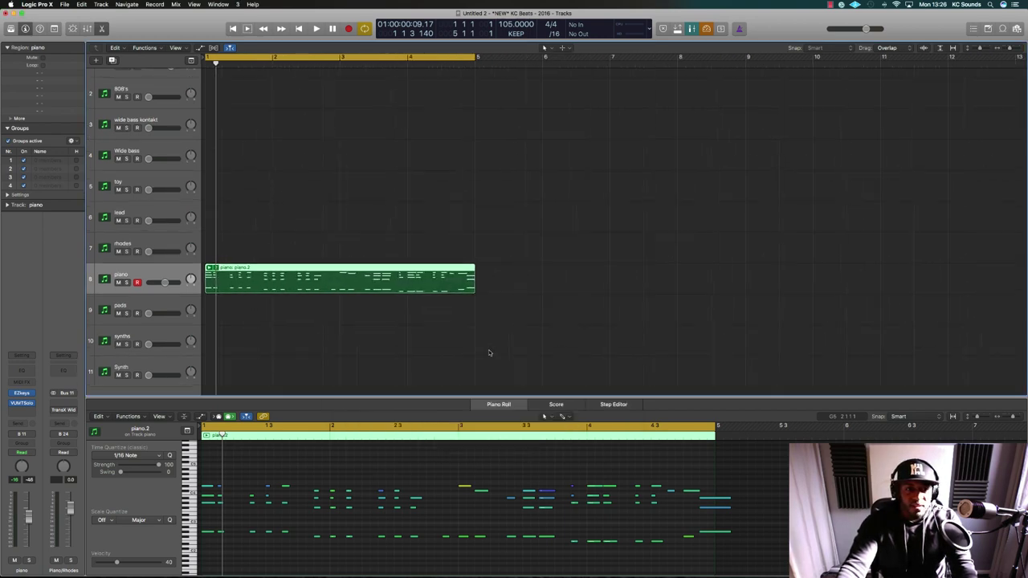
key("super+Right")
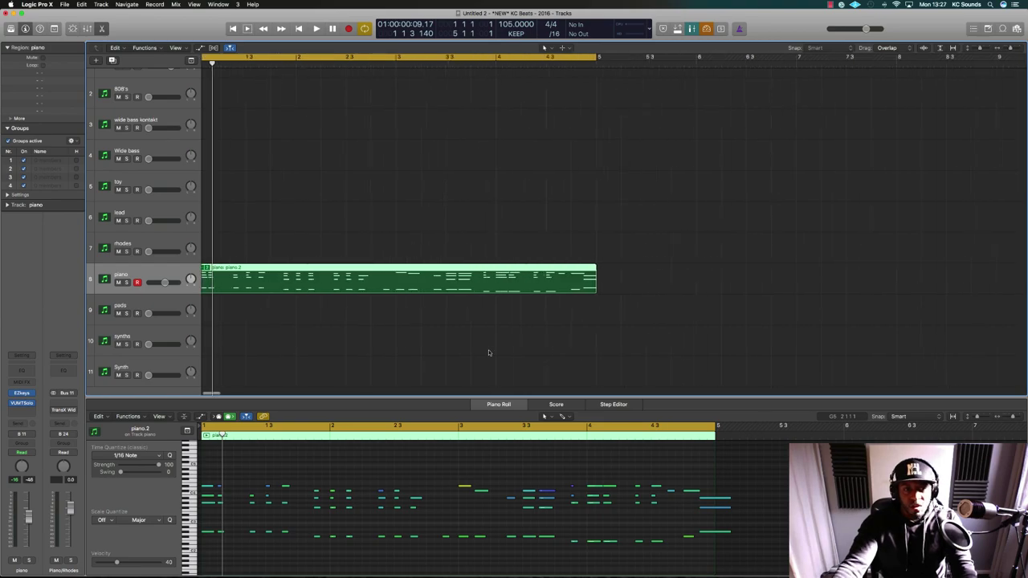